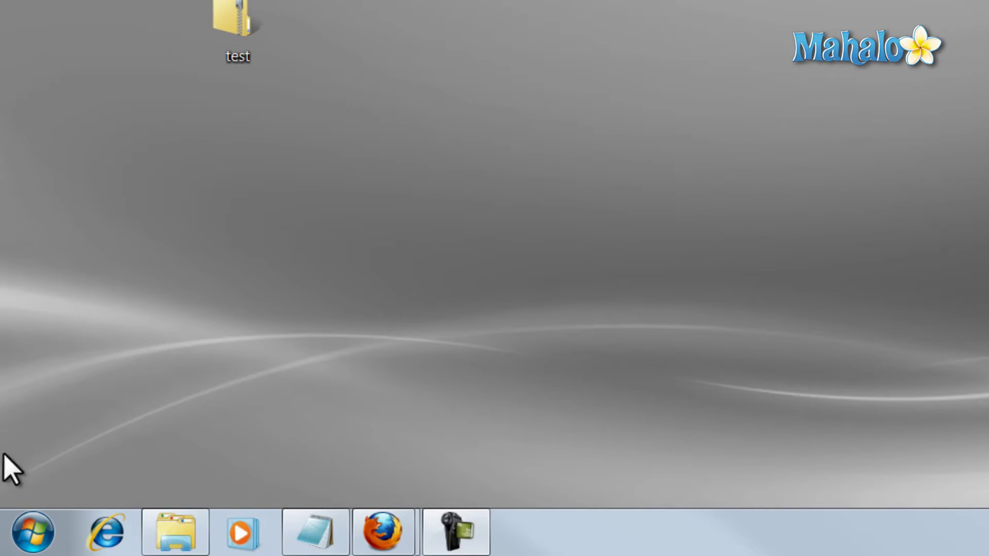
Go to Control Panel's Clock, Language, and Region settings from the Start menu.
left_click(33, 533)
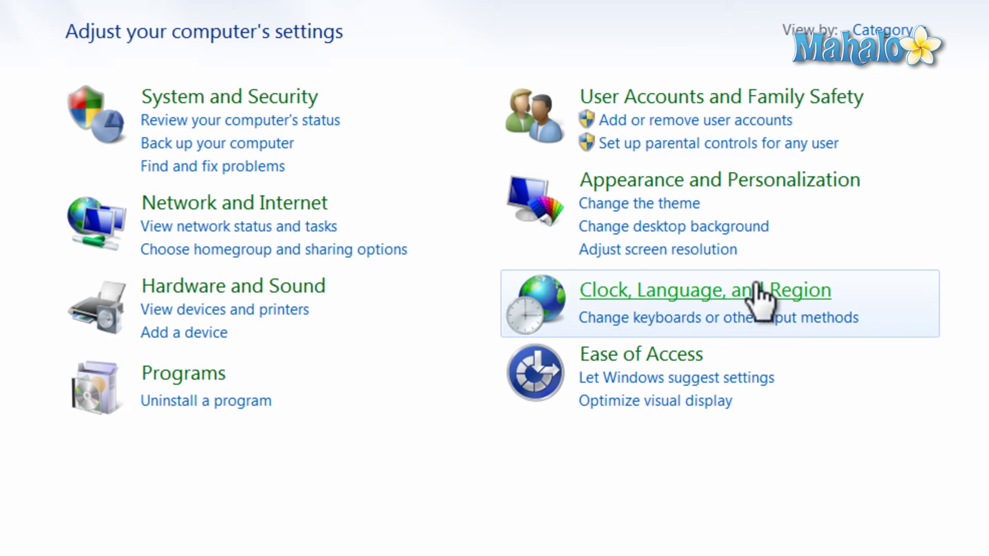
left_click(731, 310)
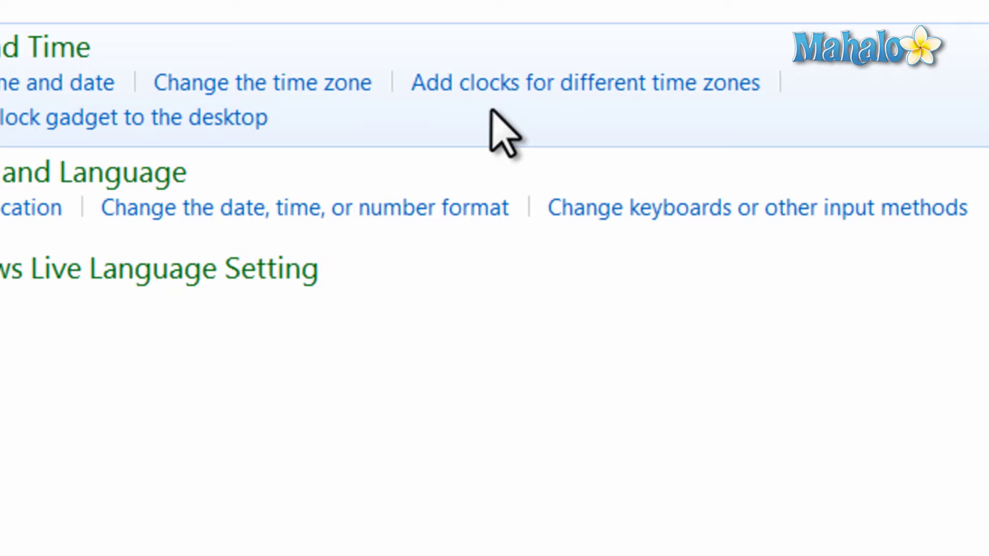
Enable 'Show this clock' for Clock 1 on Eastern Time (US & Canada) in Additional Clocks and save.
left_click(533, 101)
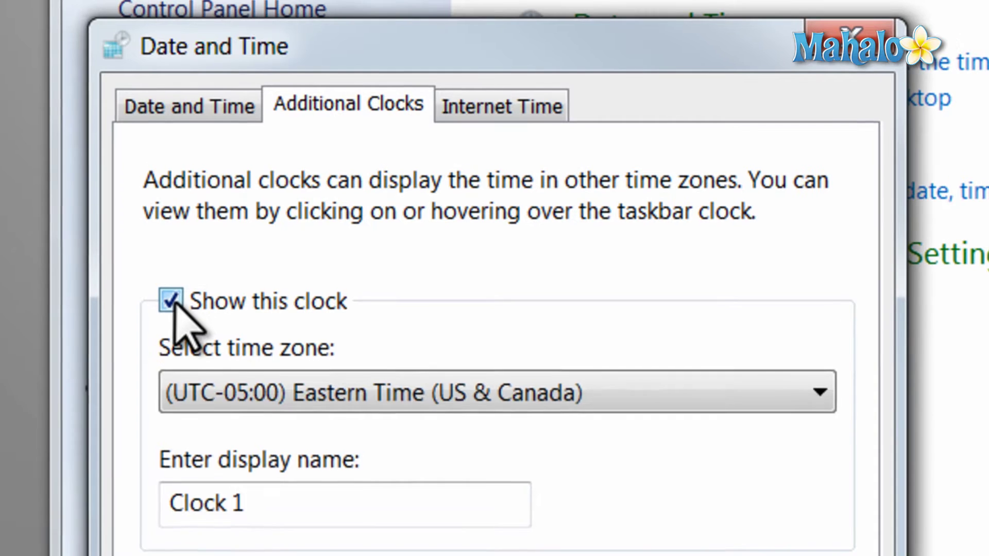
left_click(201, 160)
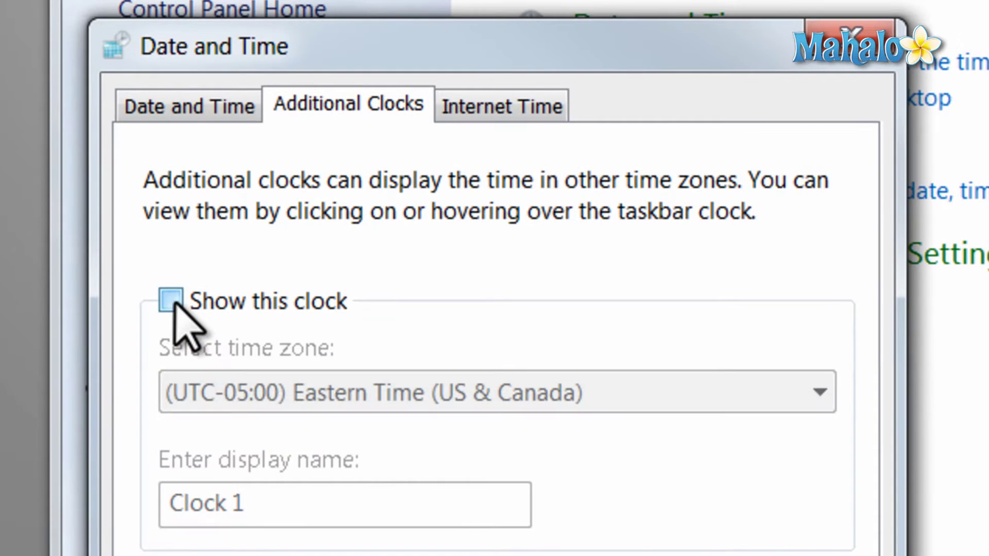
left_click(172, 300)
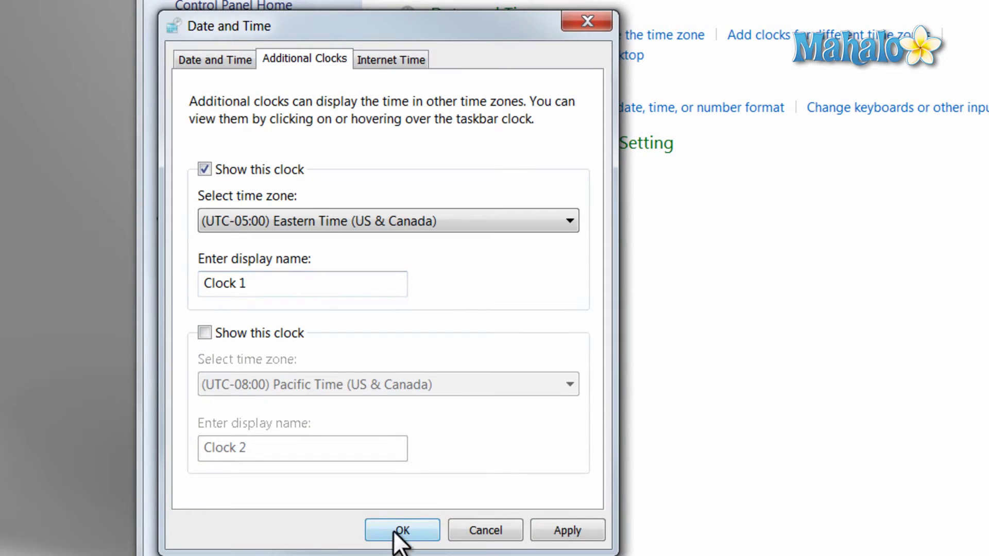
left_click(393, 531)
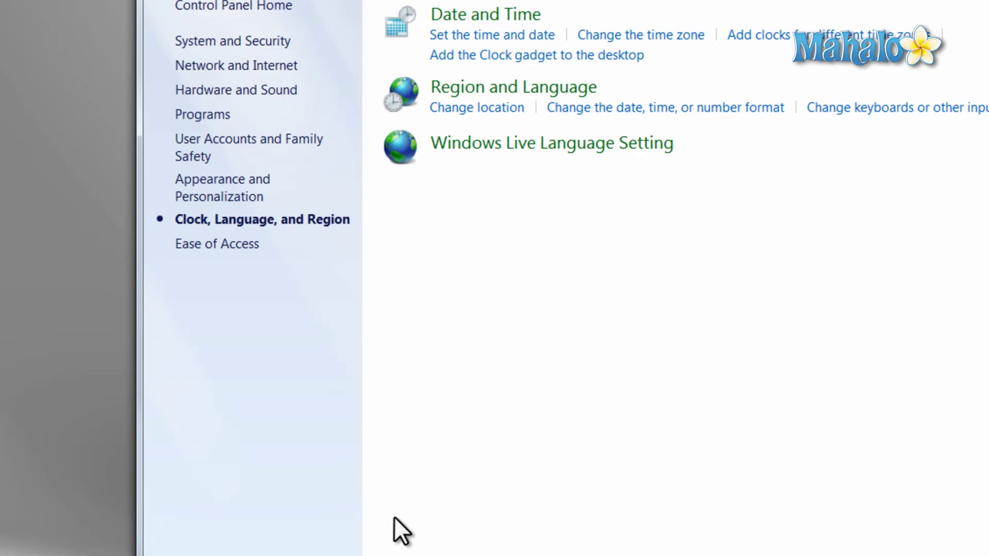